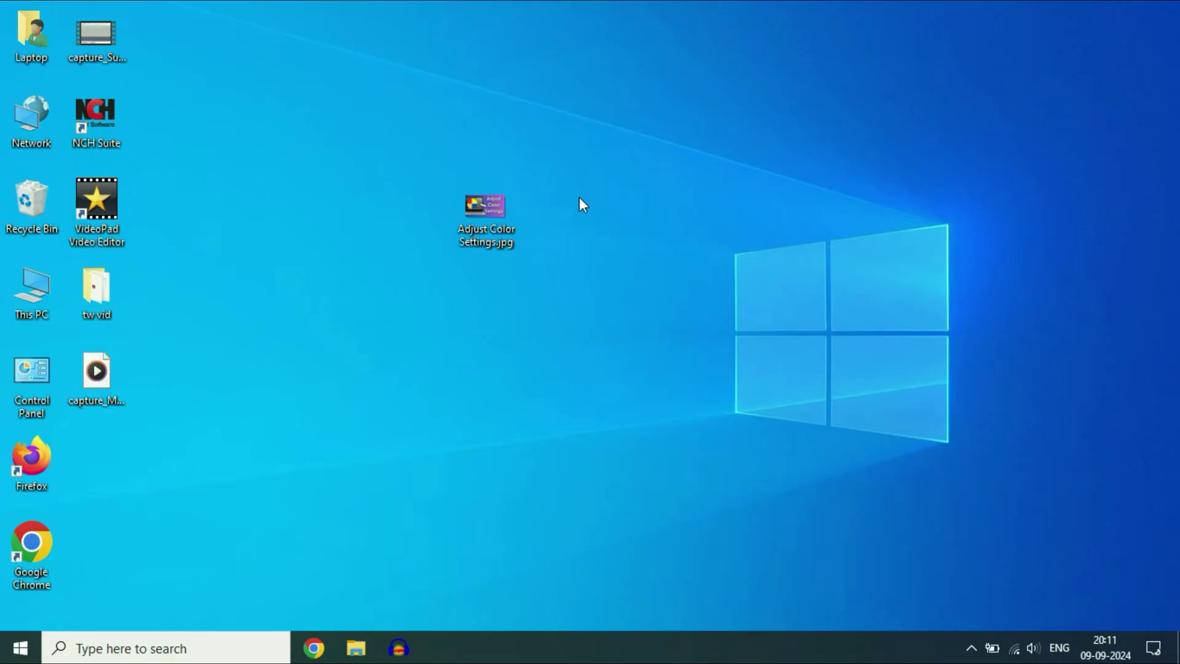
- Open the JPG file in Paint from its right-click menu, then close Paint
right_click(477, 220)
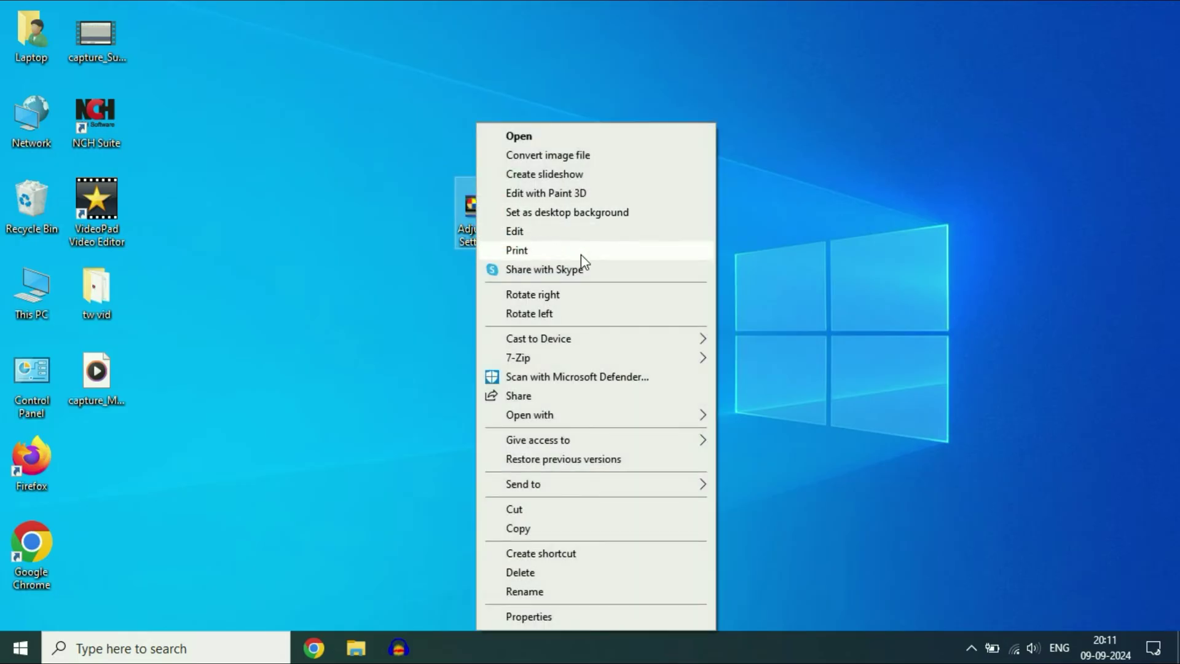
mouse_move(688, 421)
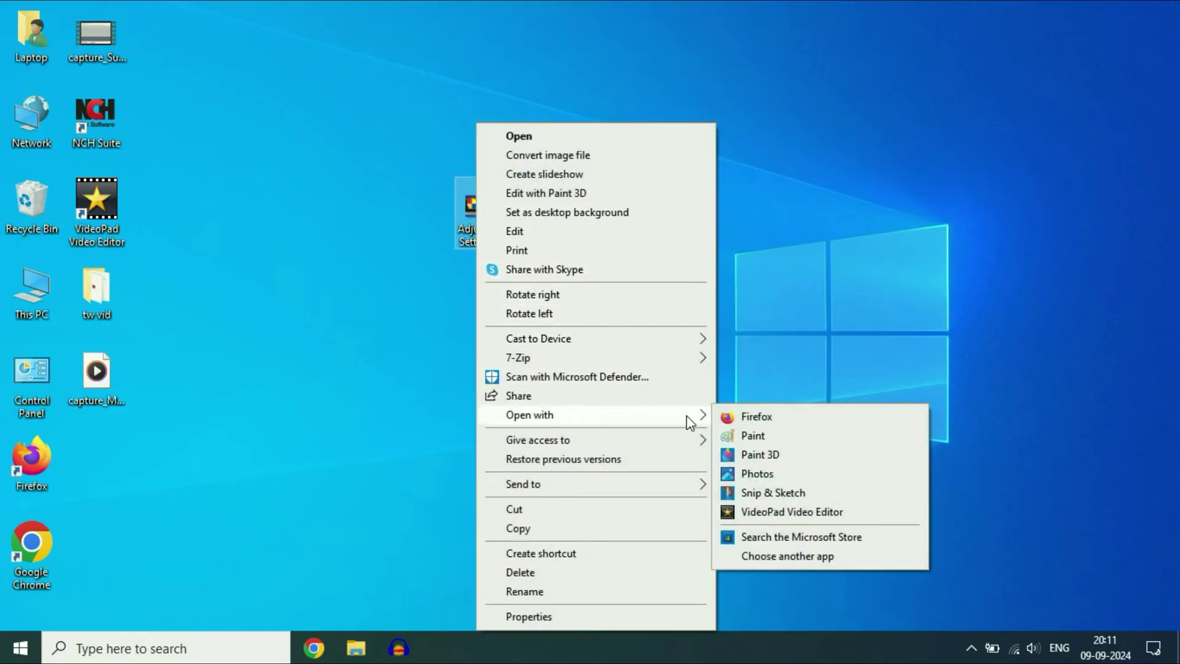
click(772, 438)
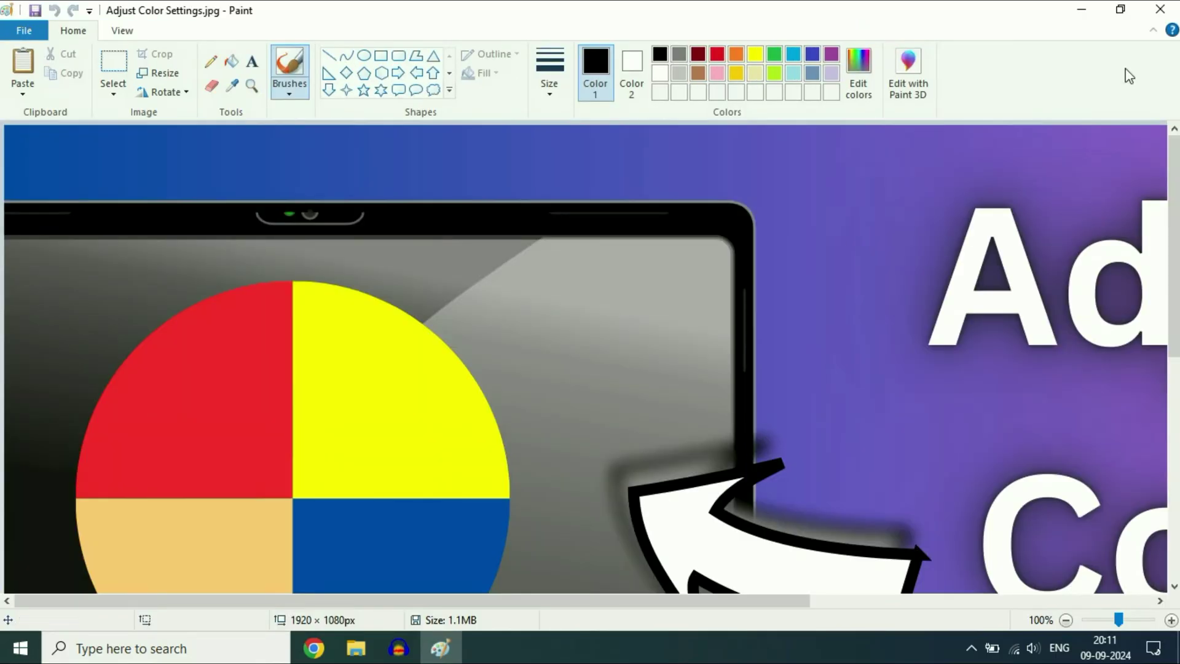
click(1160, 9)
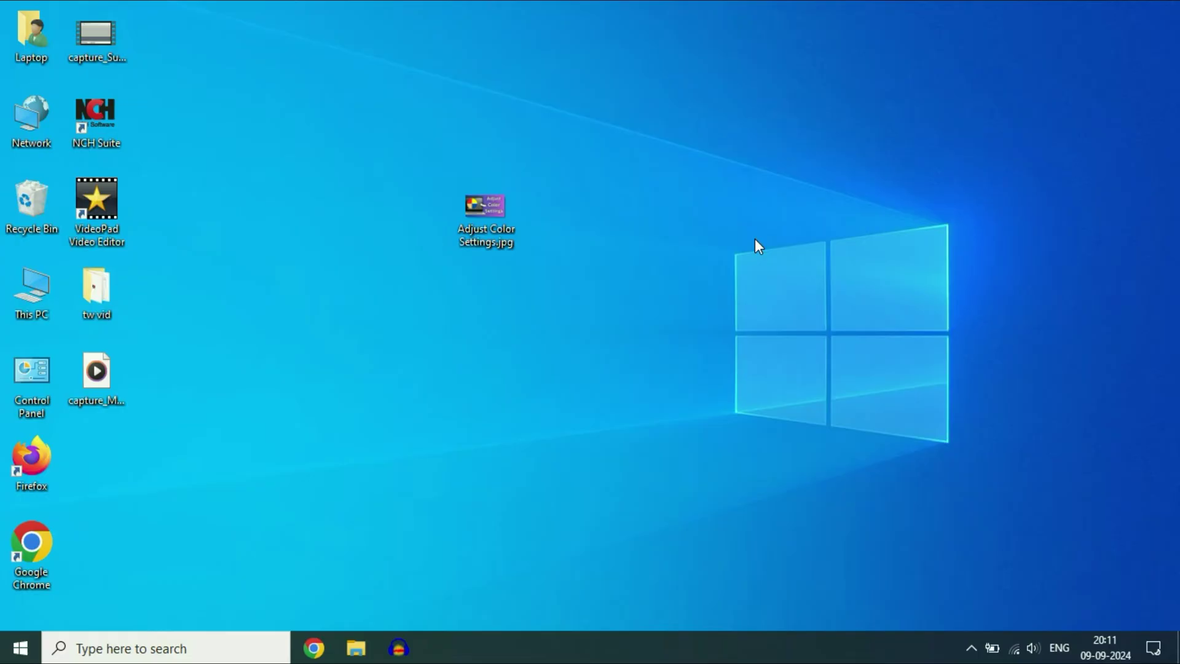
- Open Windows Settings from the Start menu and go to the Apps section
click(18, 647)
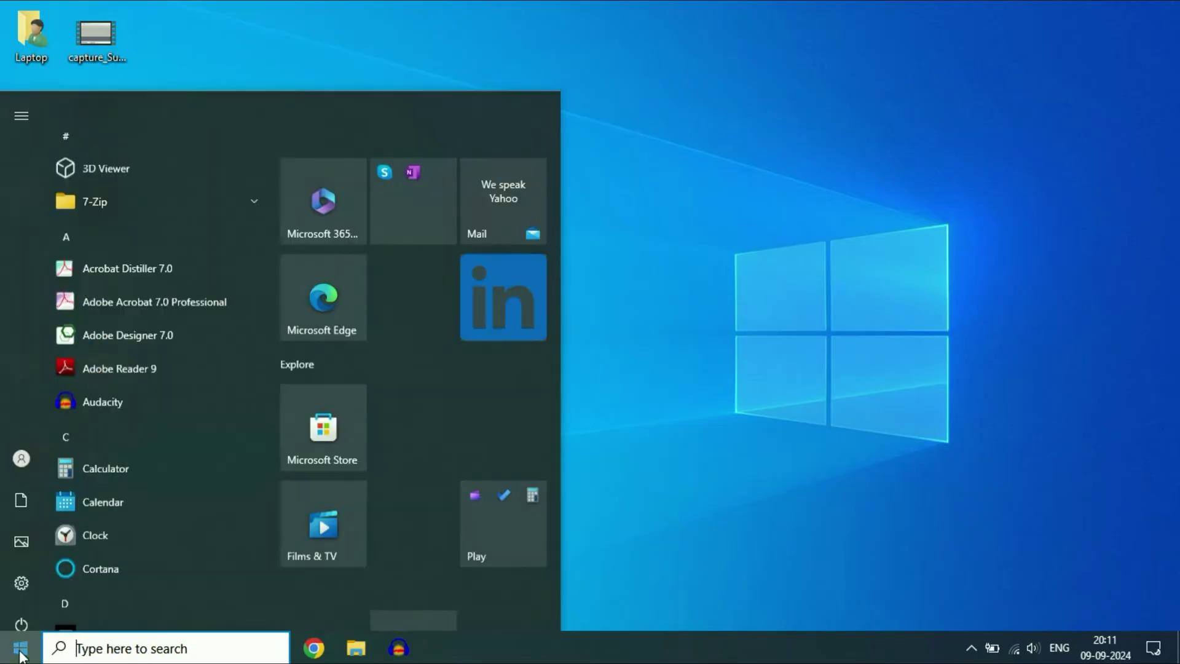
click(79, 569)
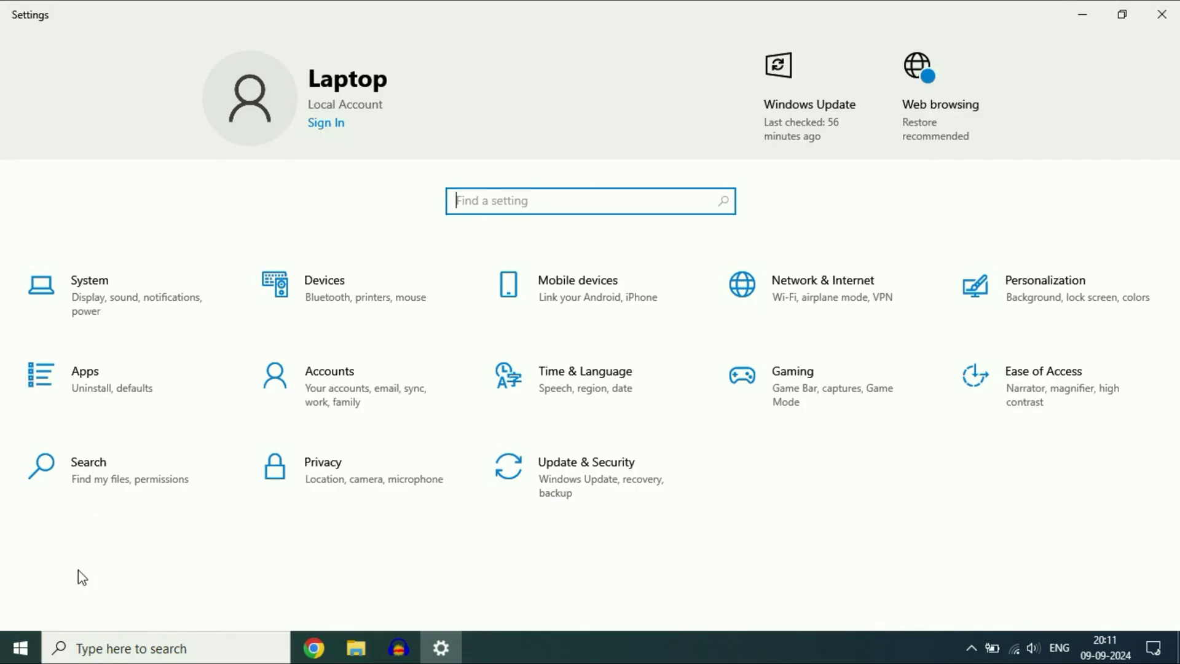
click(97, 389)
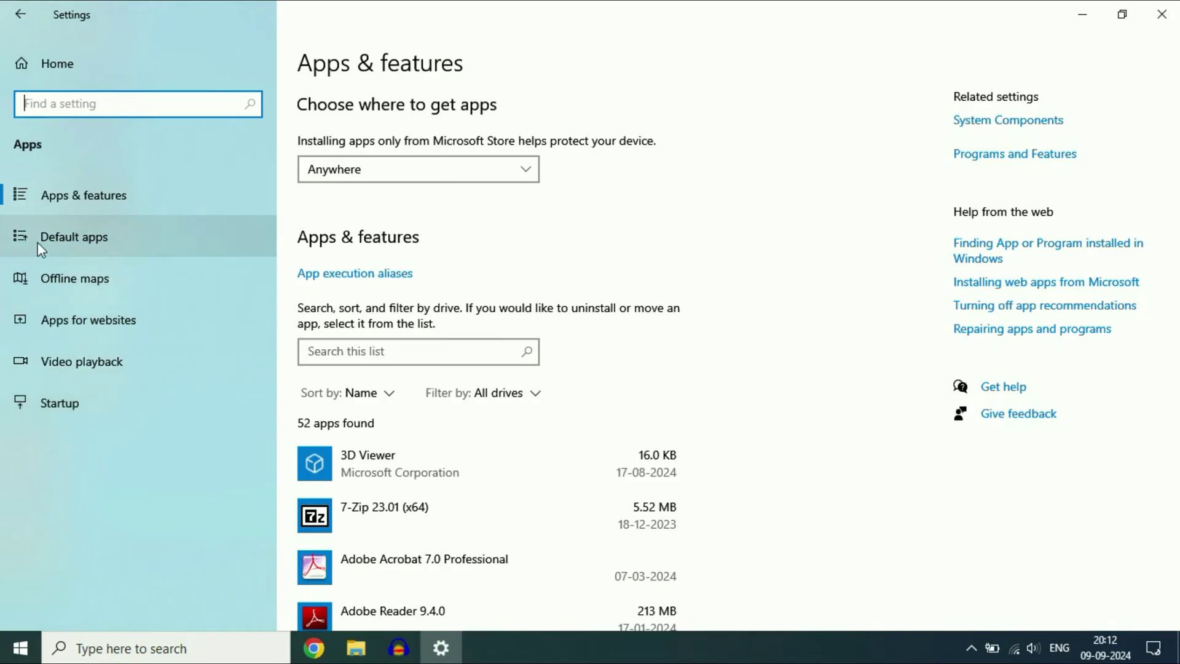
- Go to Default apps and scroll the file-type list to the .jpg row, currently Photos
click(57, 242)
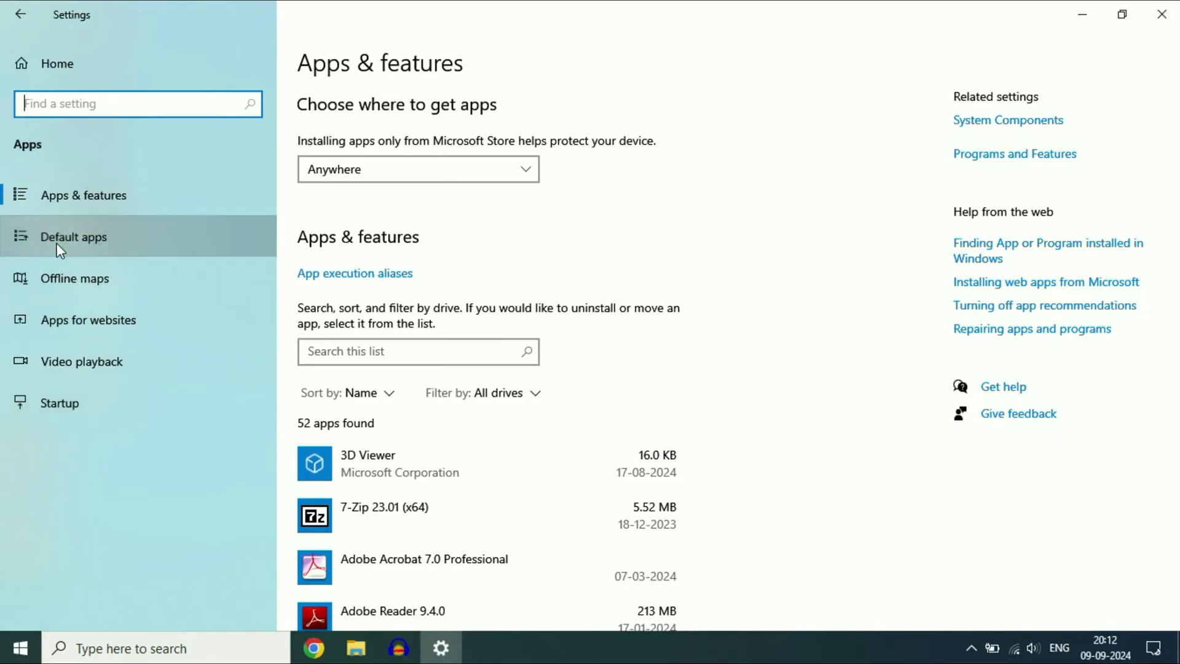
scroll(543, 299, down, 5)
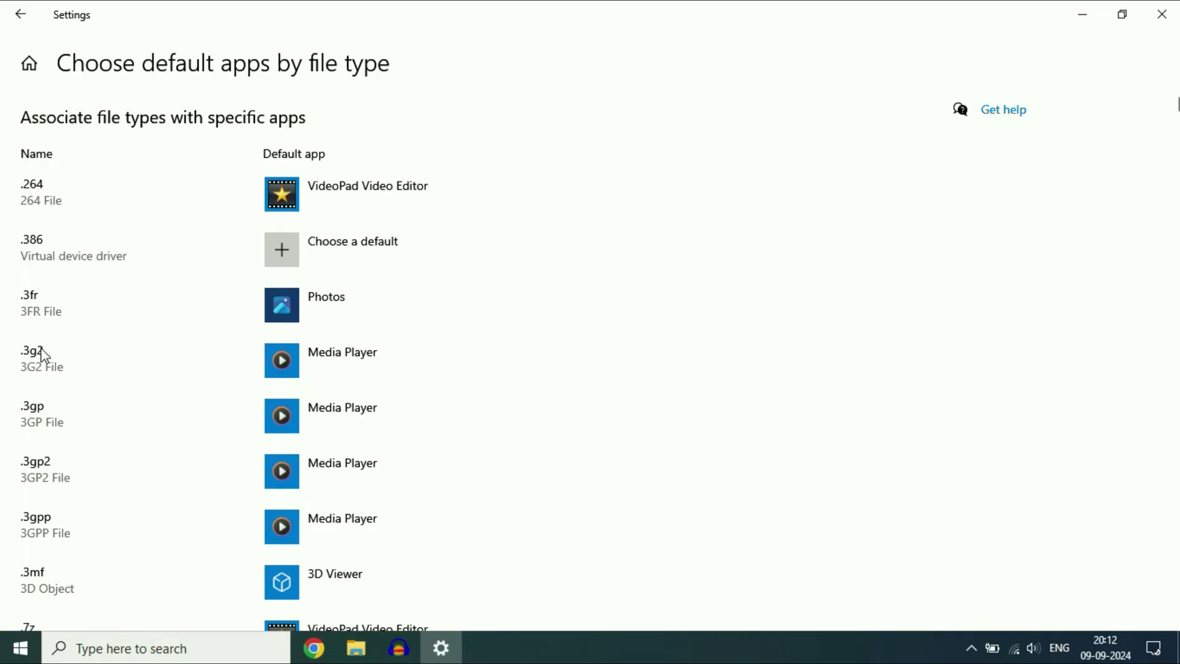
scroll(44, 356, down, 4)
scroll(47, 302, down, 20)
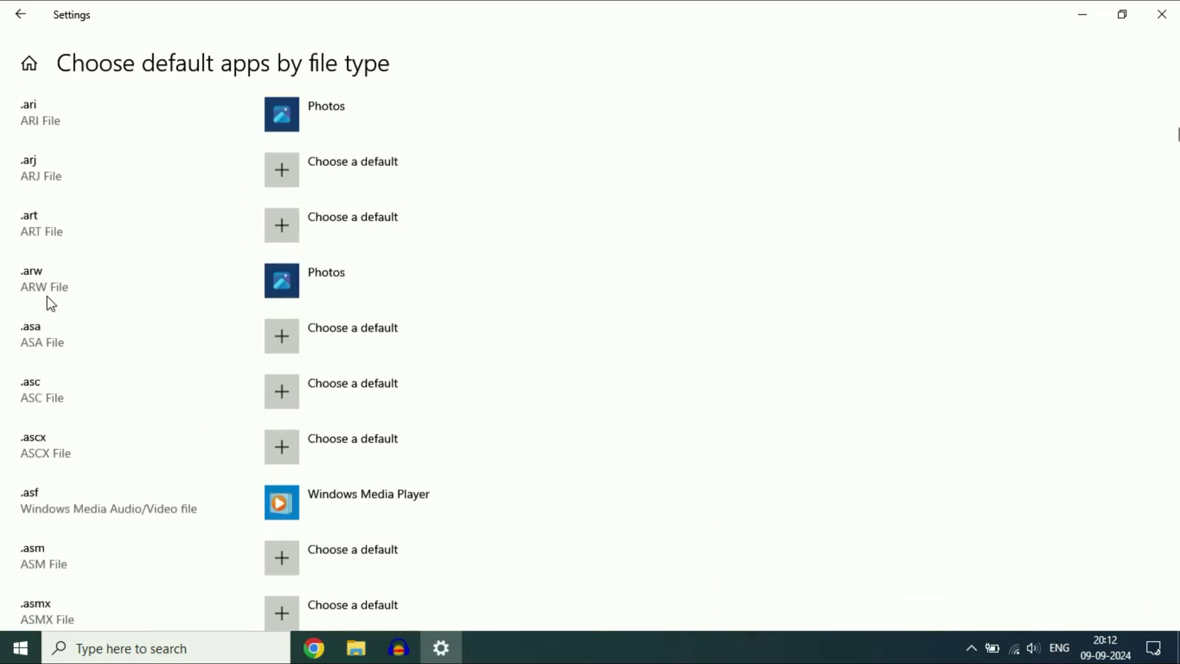
scroll(50, 302, down, 20)
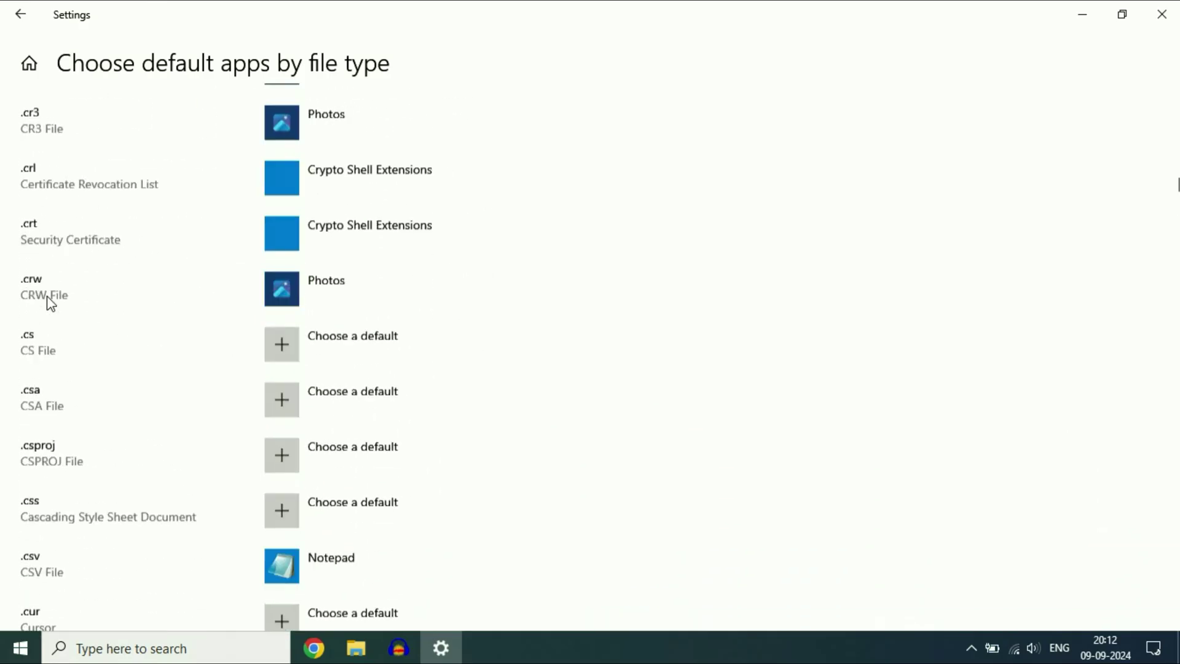
scroll(50, 302, down, 20)
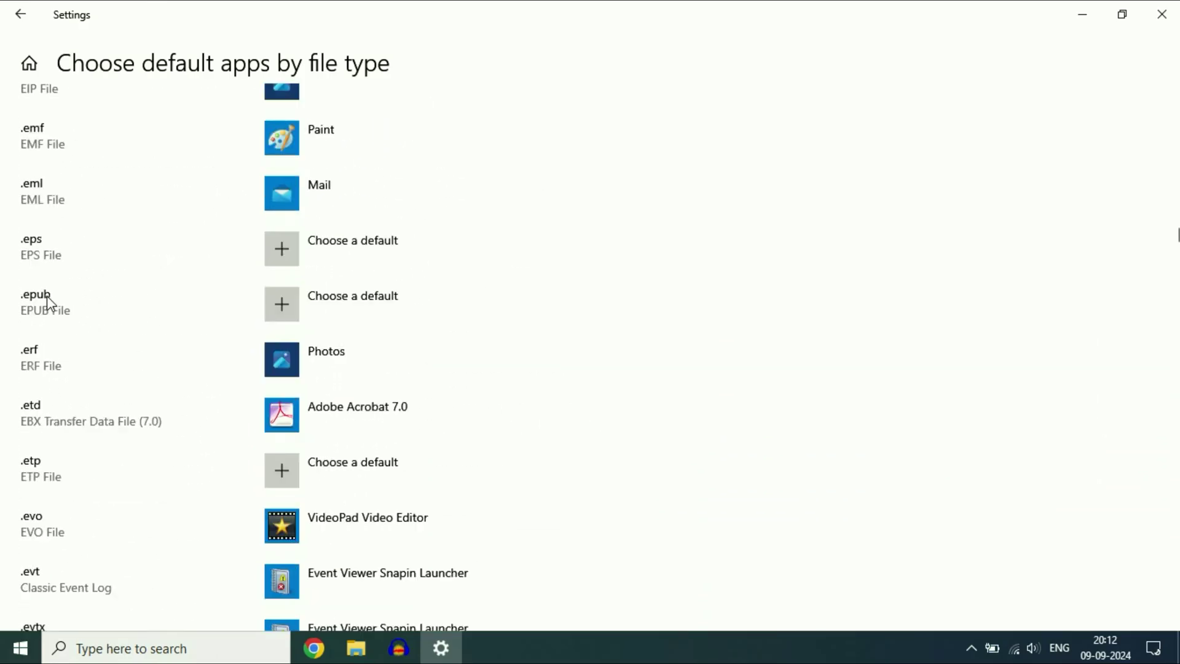
scroll(50, 302, down, 20)
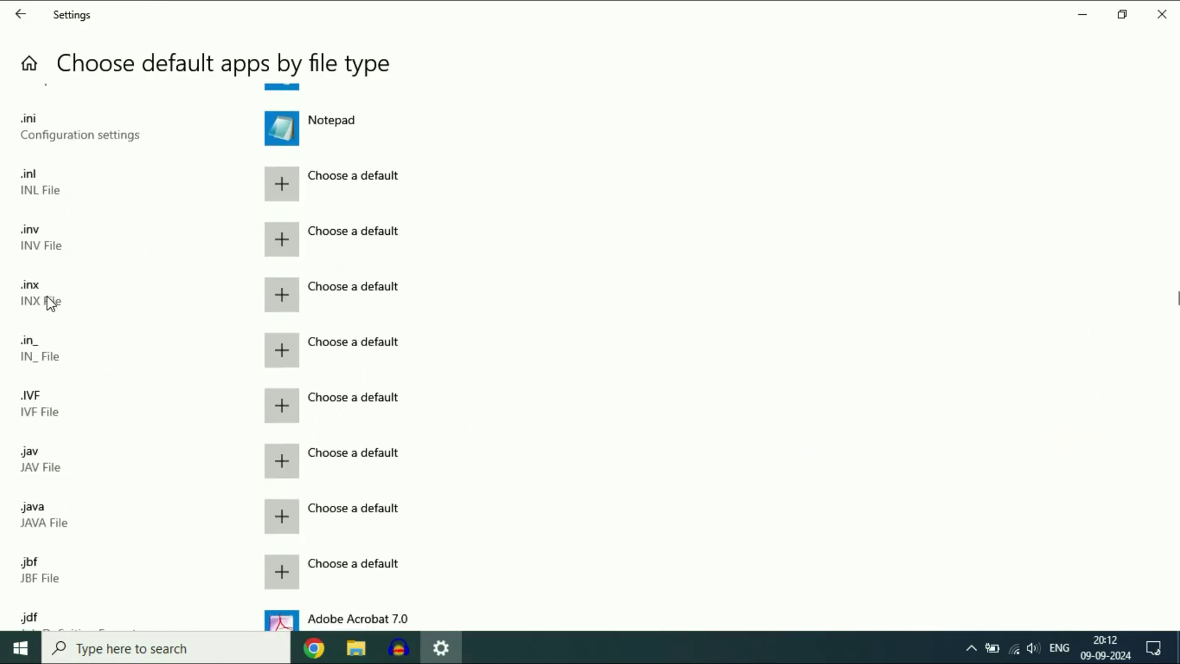
scroll(50, 303, down, 10)
scroll(68, 301, up, 10)
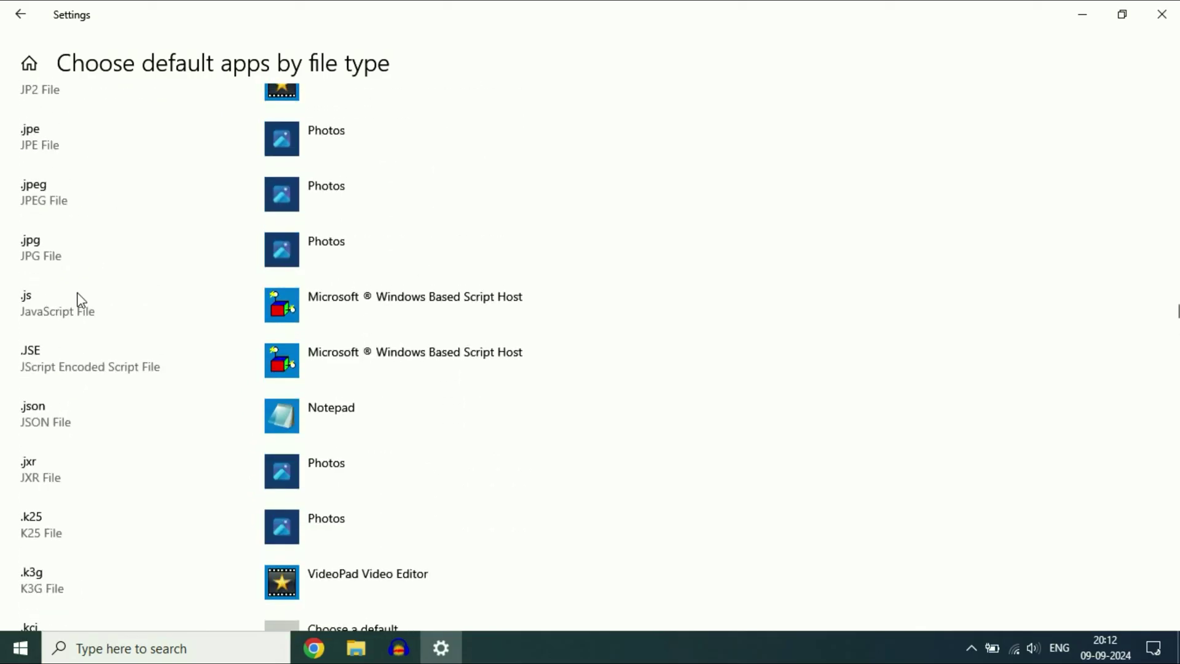
scroll(84, 299, up, 2)
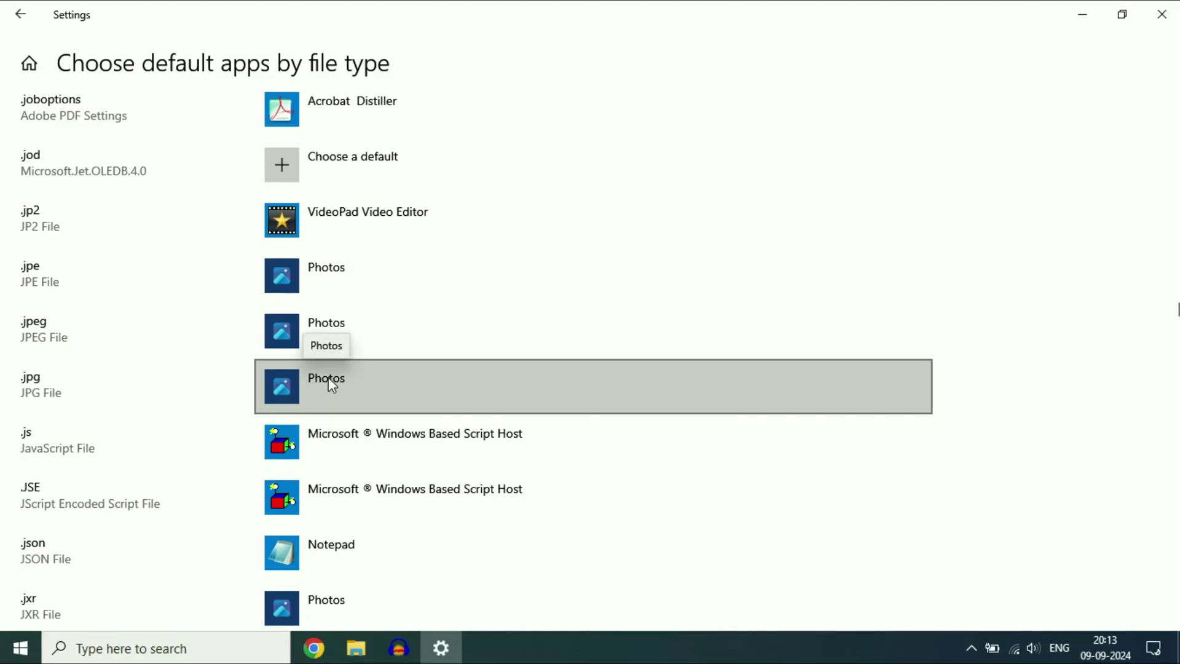
- Switch the .jpg default app from VideoPad Video Editor to Photos
click(369, 390)
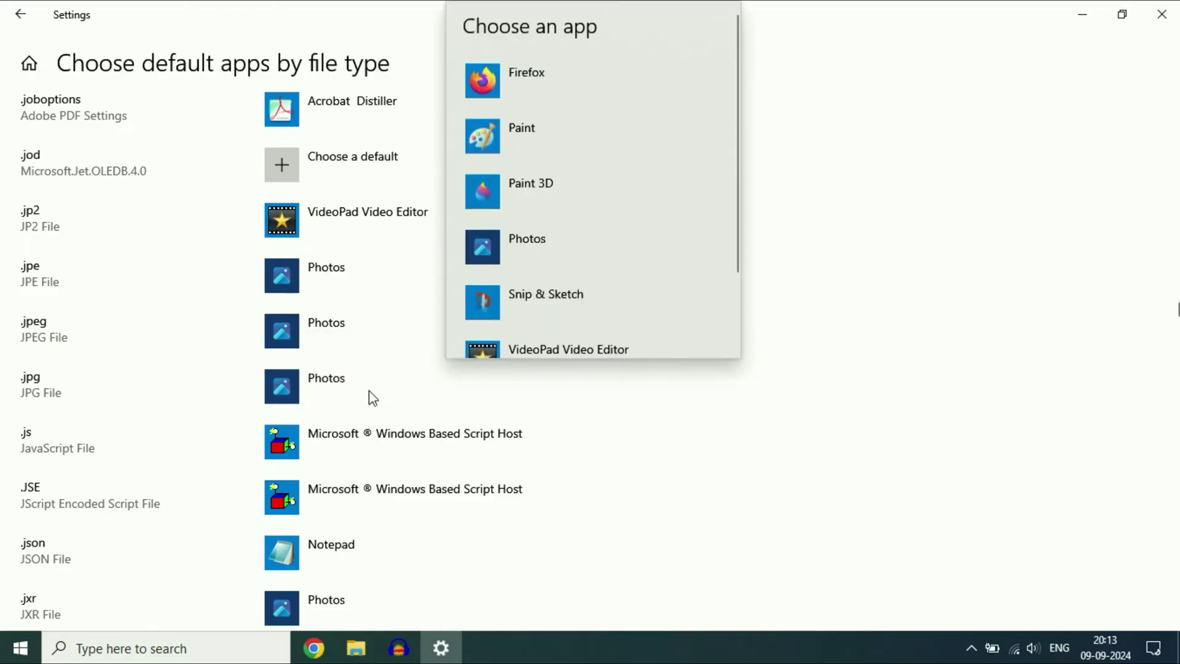
scroll(541, 319, down, 2)
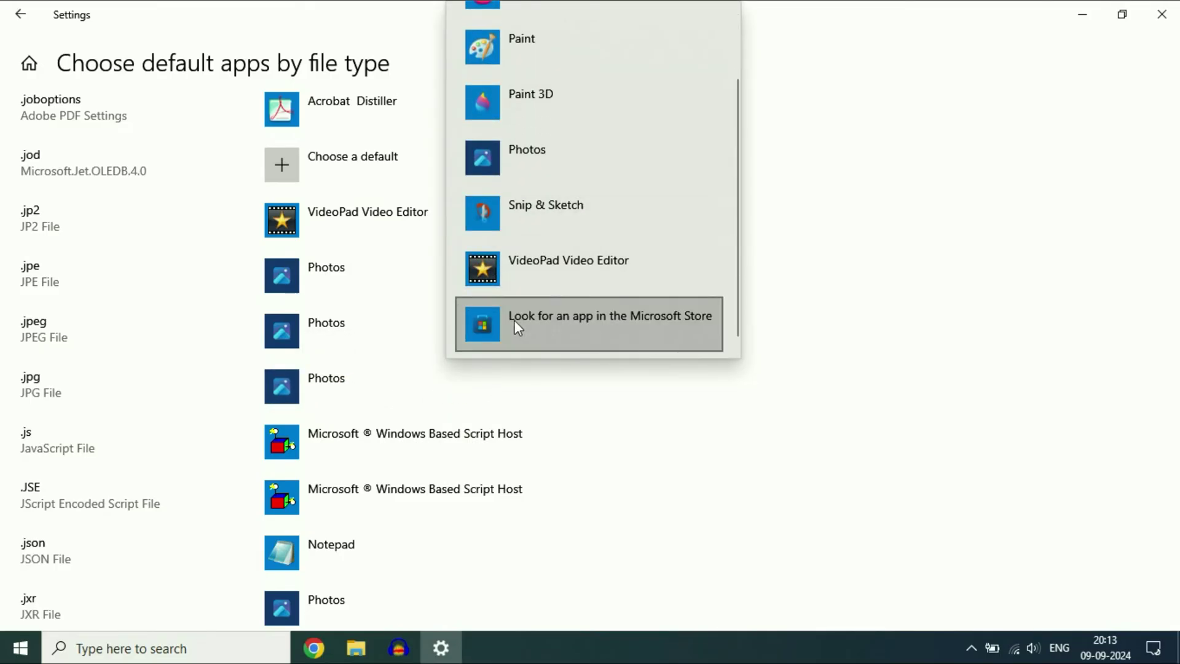
click(569, 269)
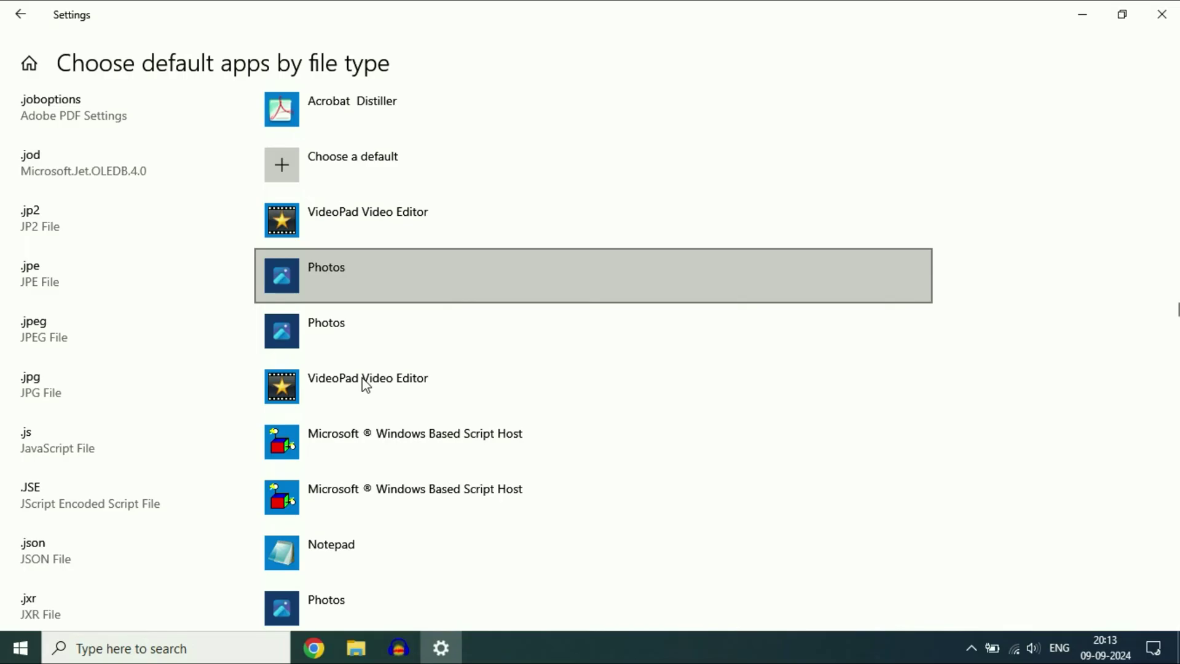
click(364, 380)
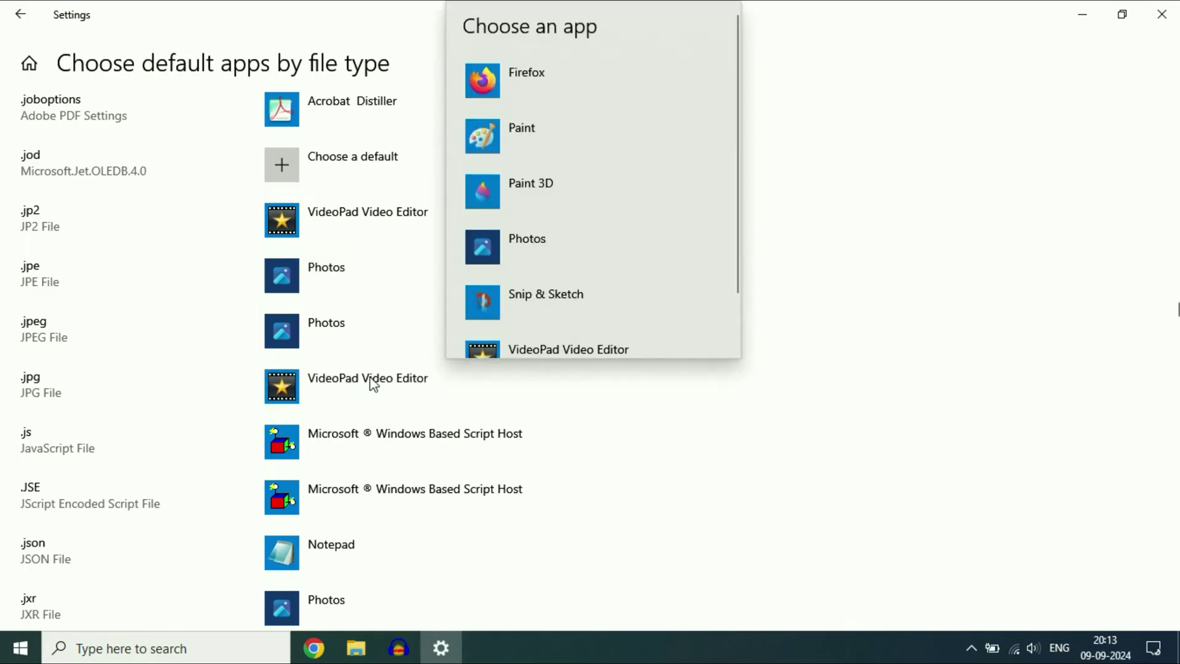
click(497, 252)
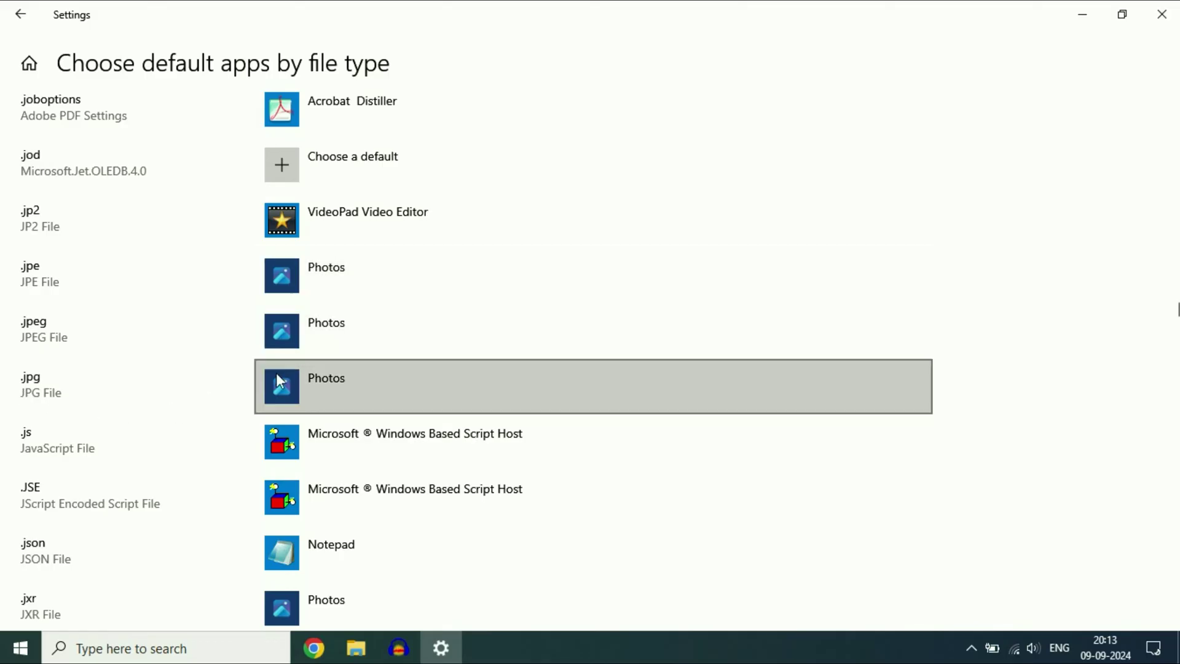
- Return to Apps & features, filter the list by 'photo', and expand the Photos entry
click(21, 17)
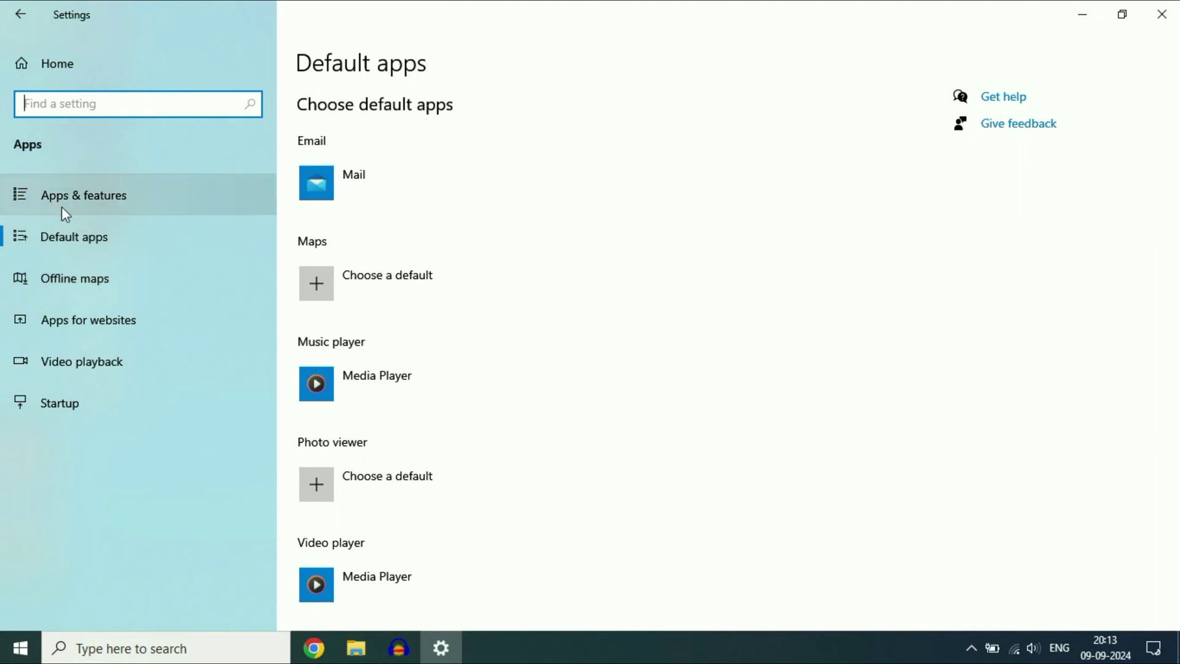
click(115, 197)
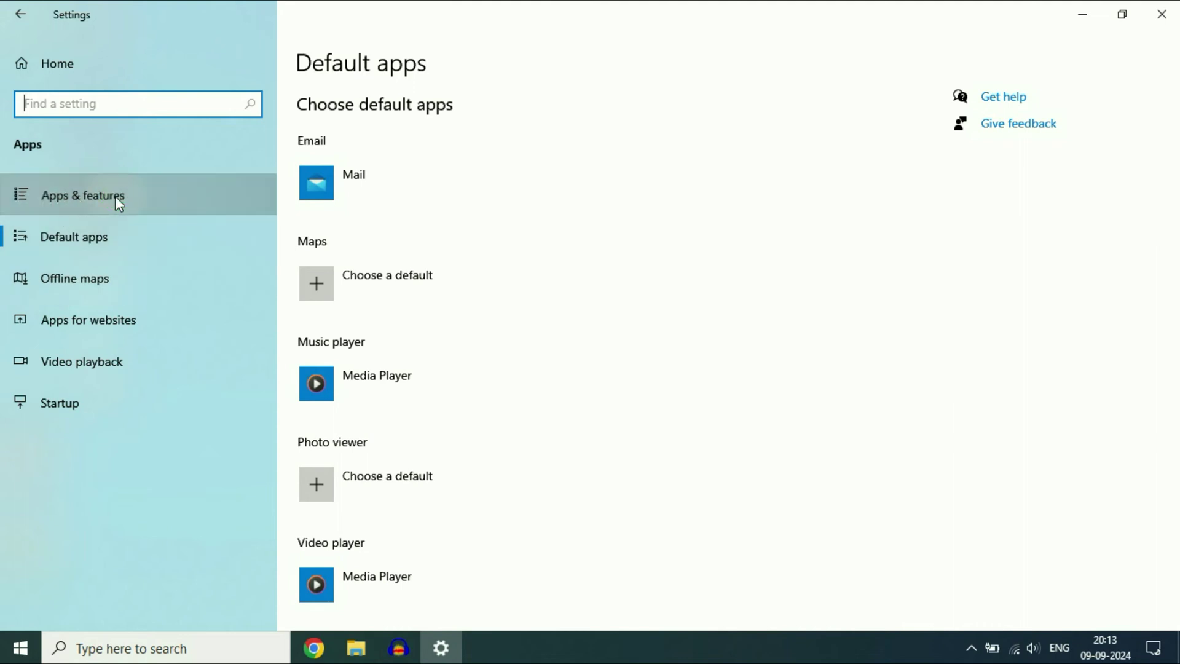
click(348, 352)
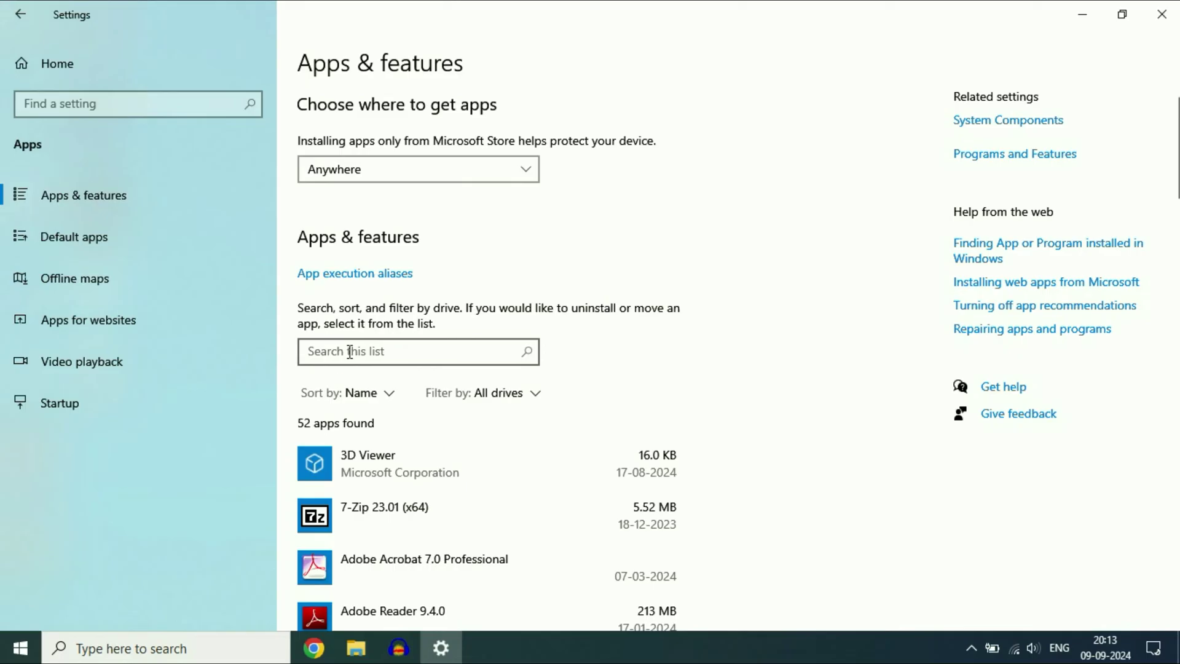
text(photo)
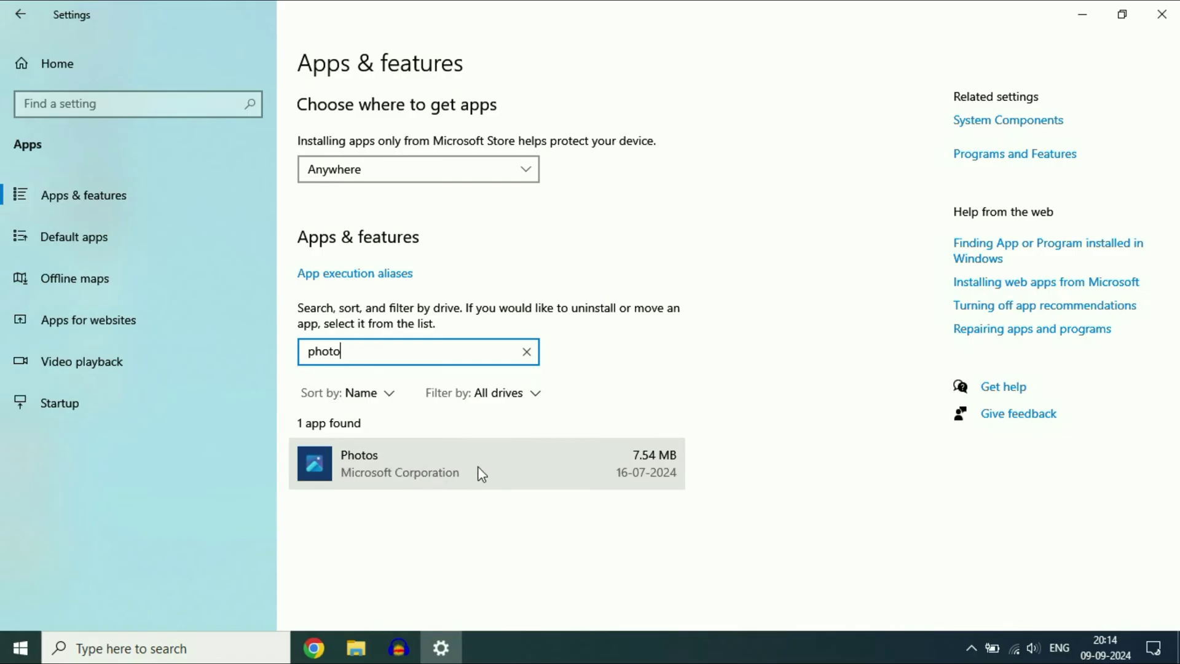
click(421, 468)
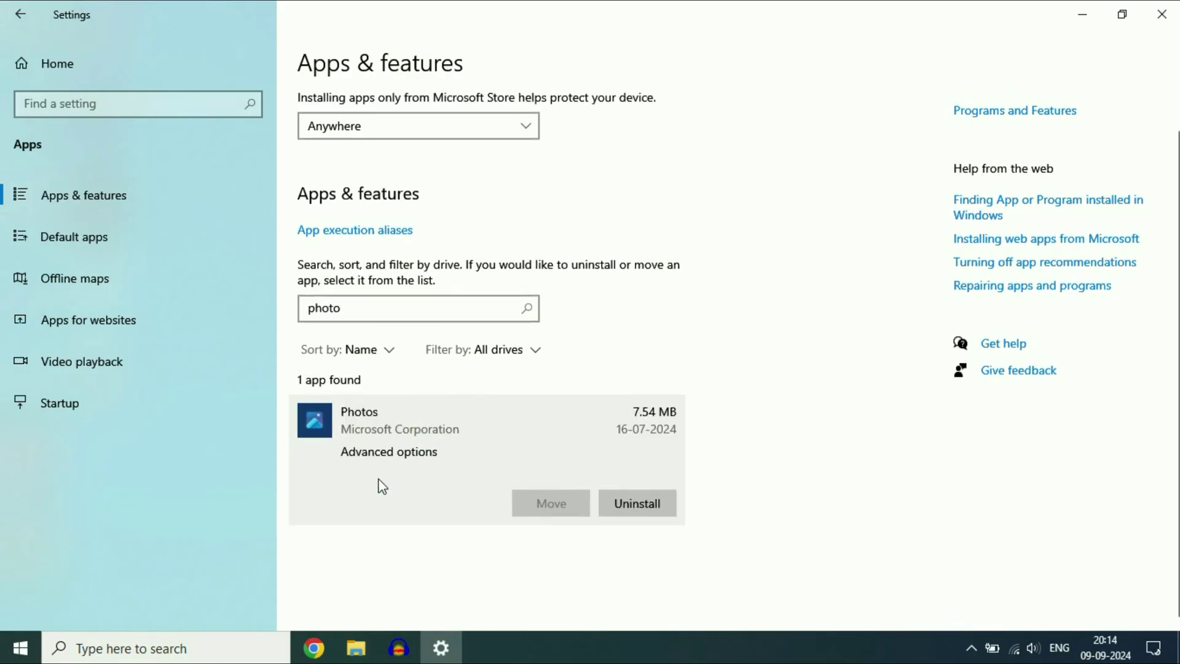
- In the Photos app's advanced options, terminate the app and run Repair
click(415, 453)
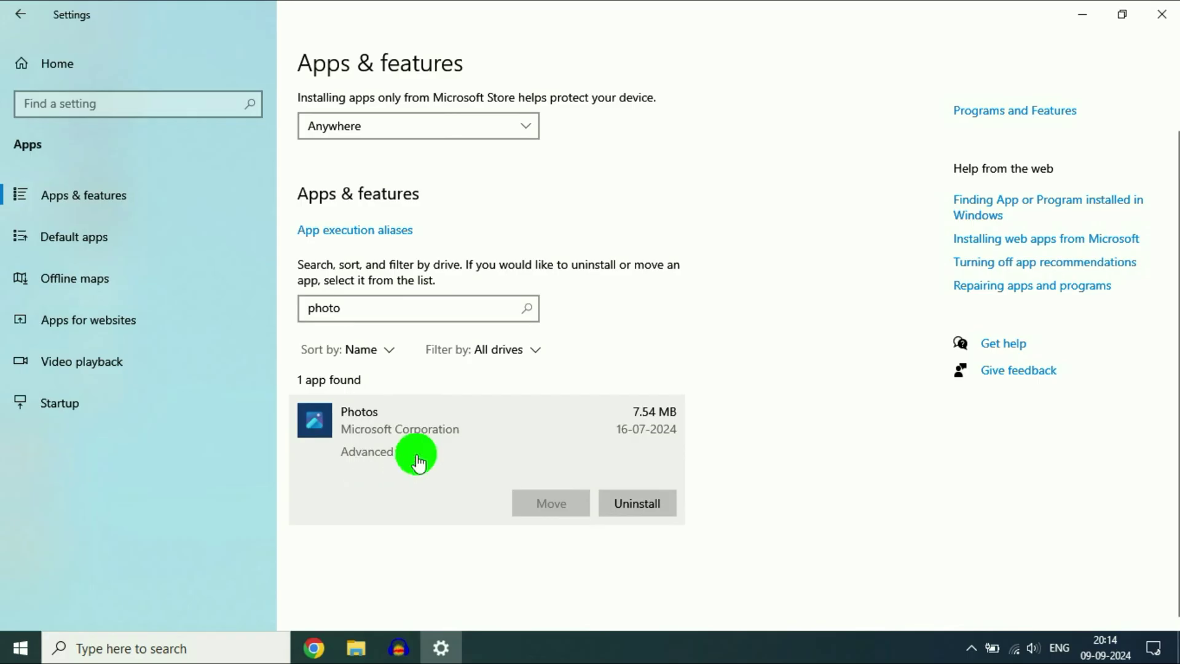
scroll(324, 284, down, 5)
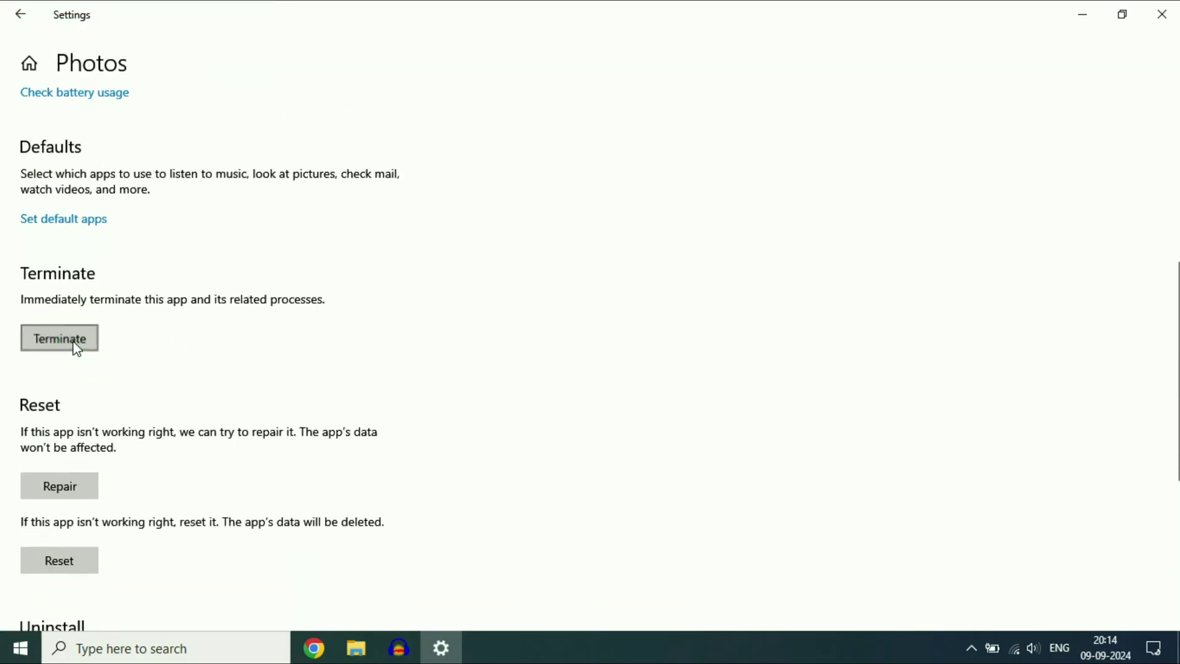
click(74, 337)
scroll(216, 335, down, 2)
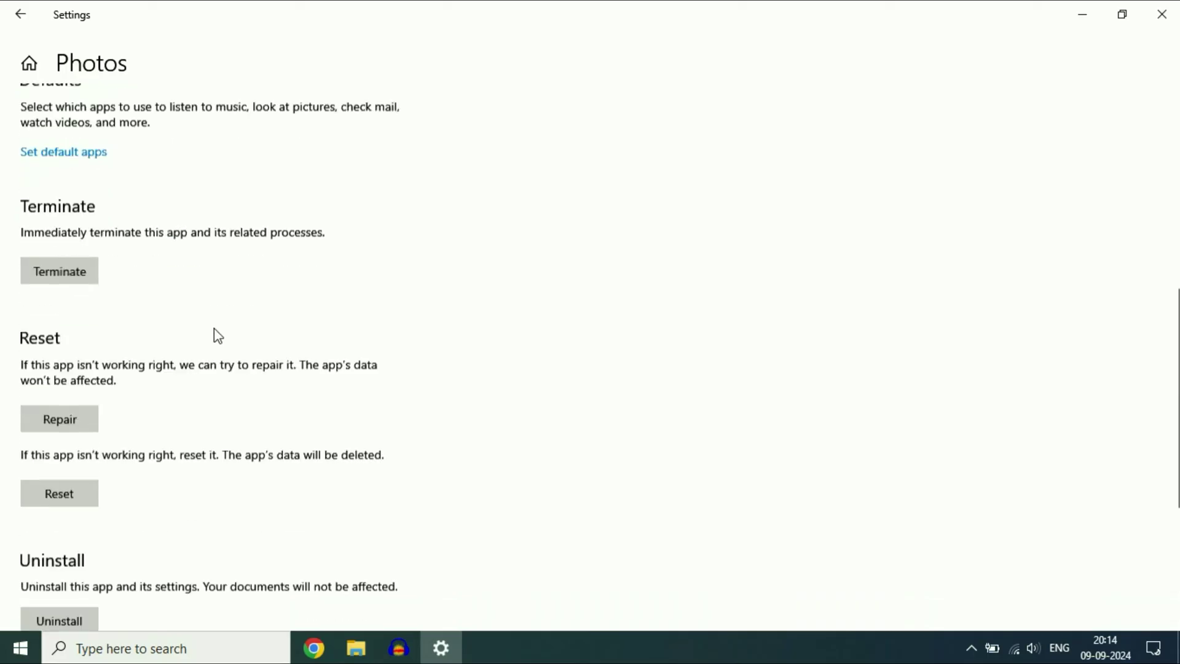
click(80, 360)
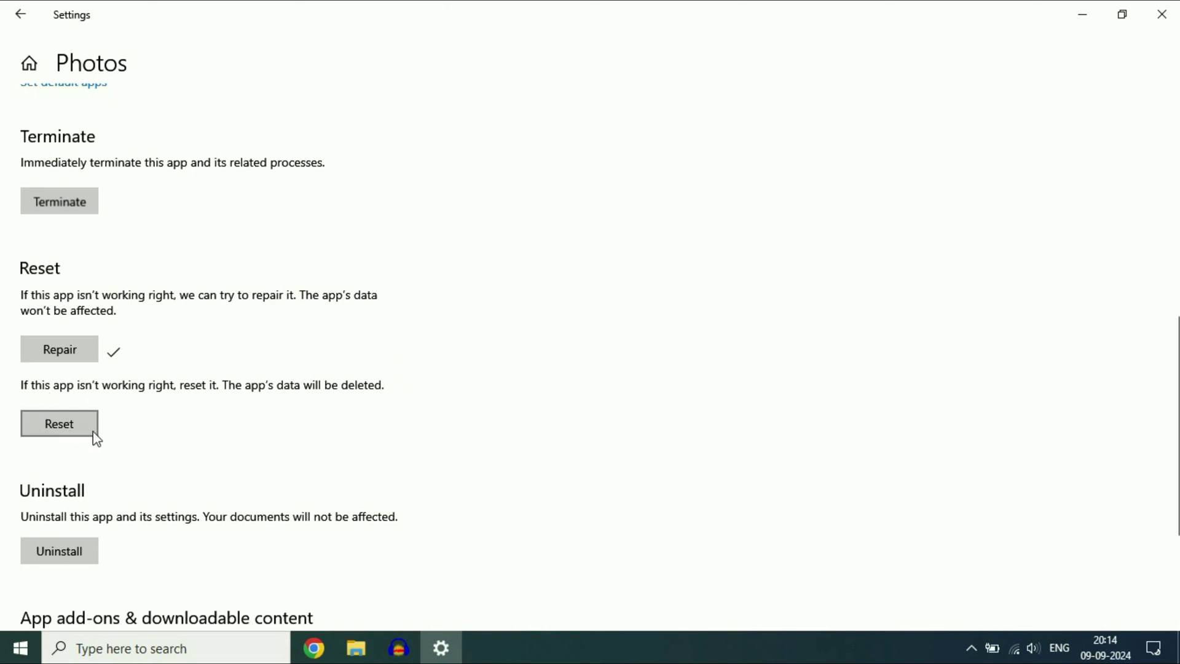
- Reset the Photos app, confirming deletion of its data, then close Settings
click(59, 424)
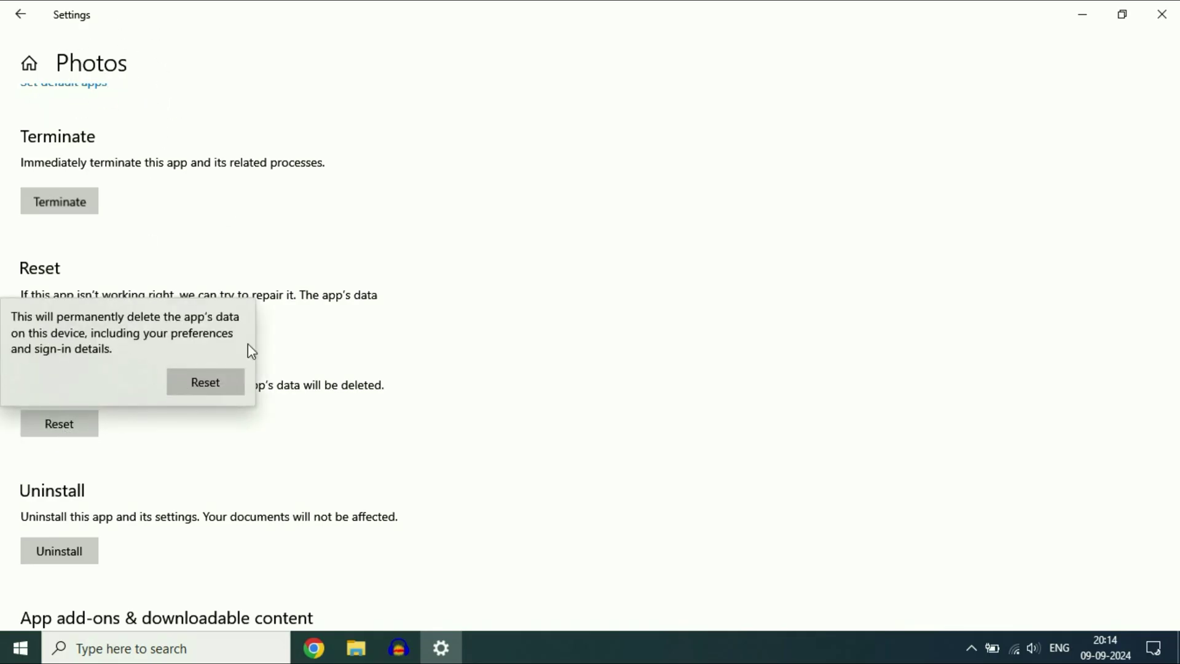
click(204, 389)
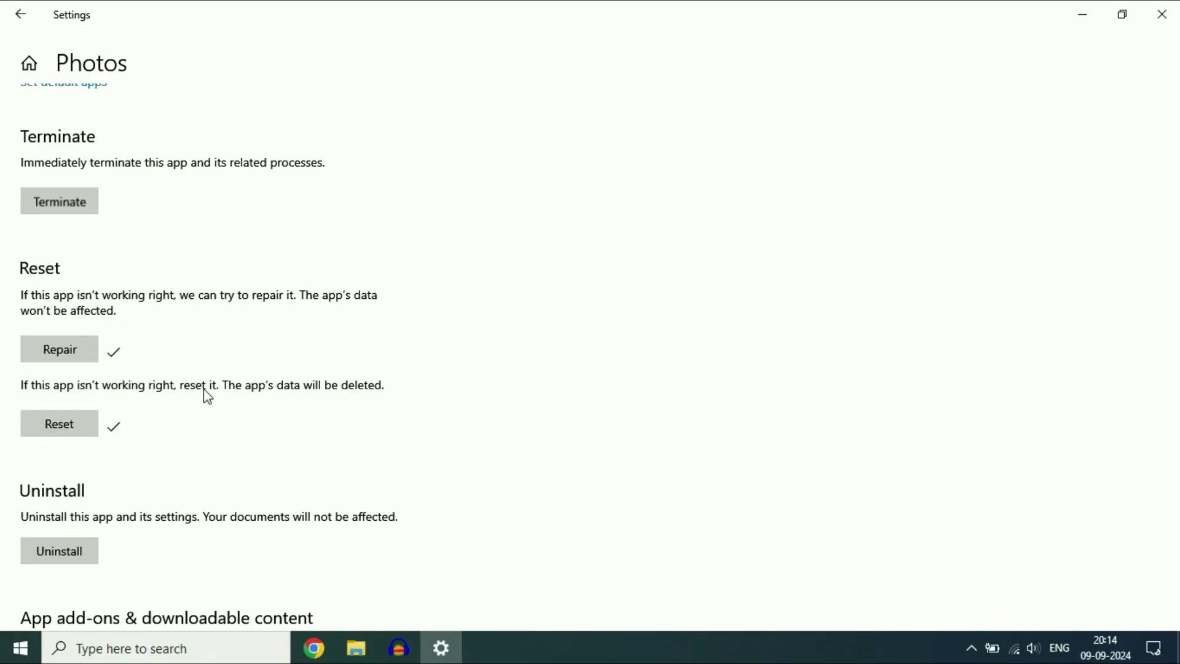
scroll(300, 481, down, 3)
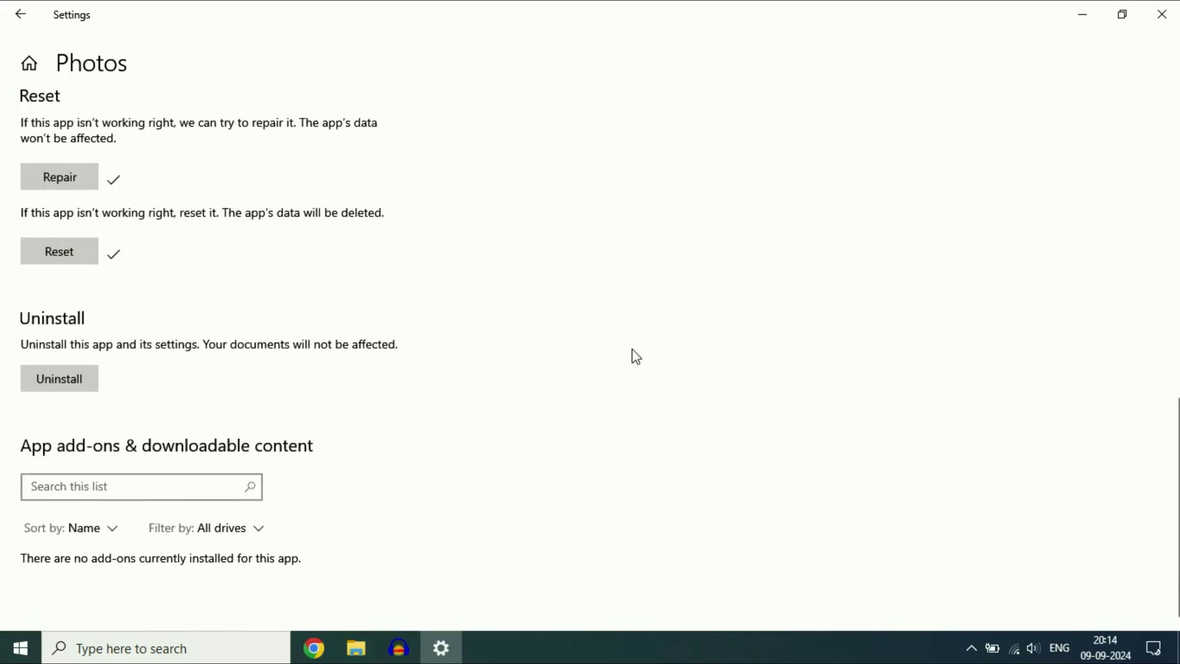
scroll(632, 349, up, 5)
click(1162, 14)
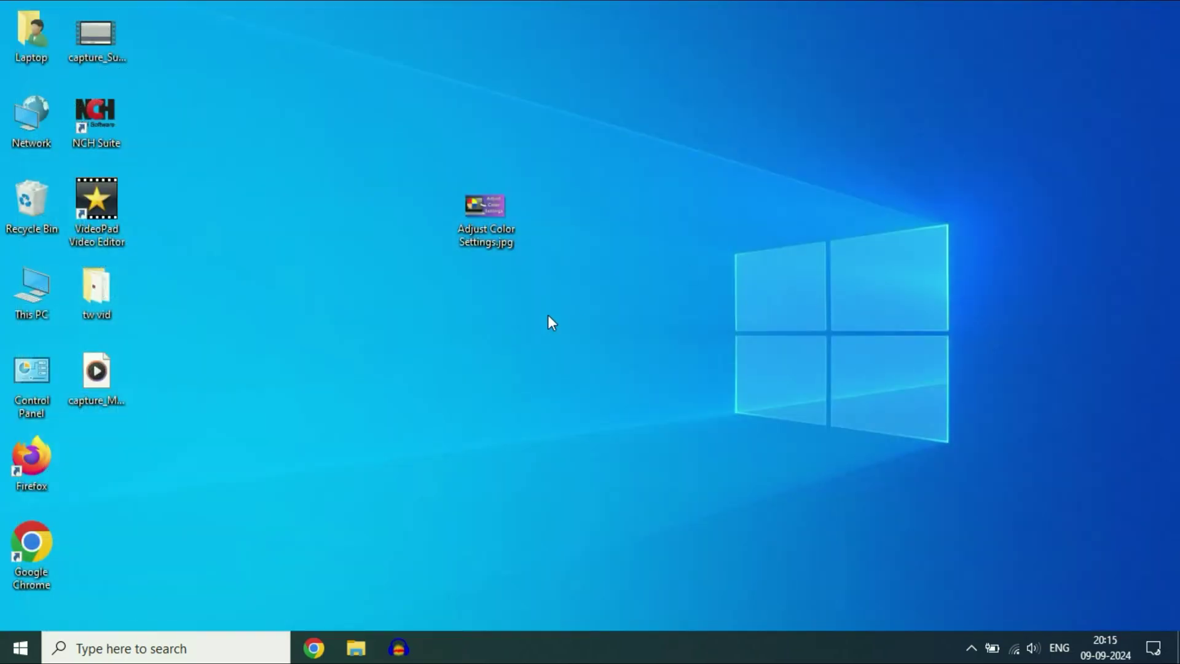